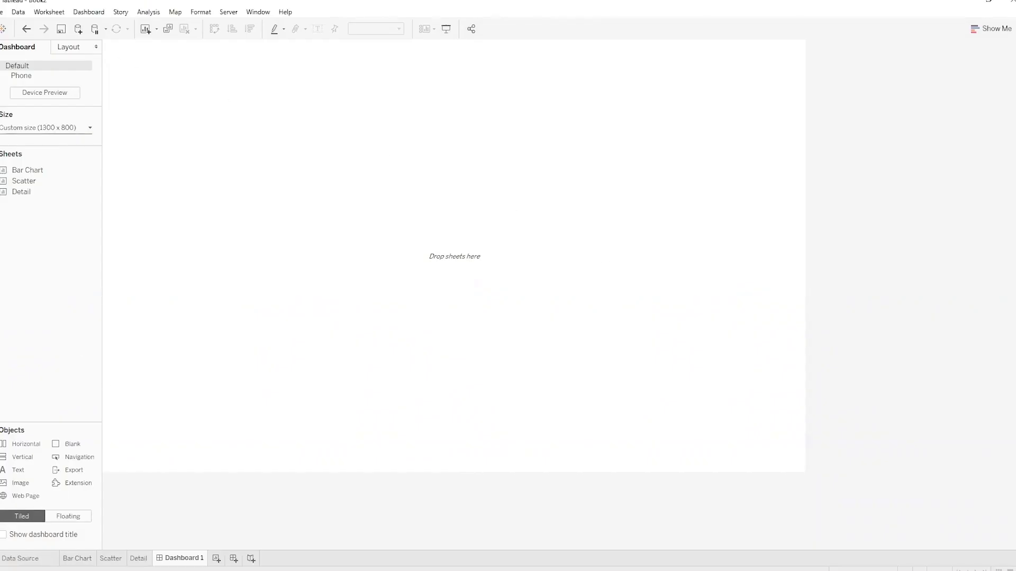
Add a new worksheet, connect to the Desktop 'Sample Data' Excel workbook and load its Test 1 sheet.
left_click(215, 558)
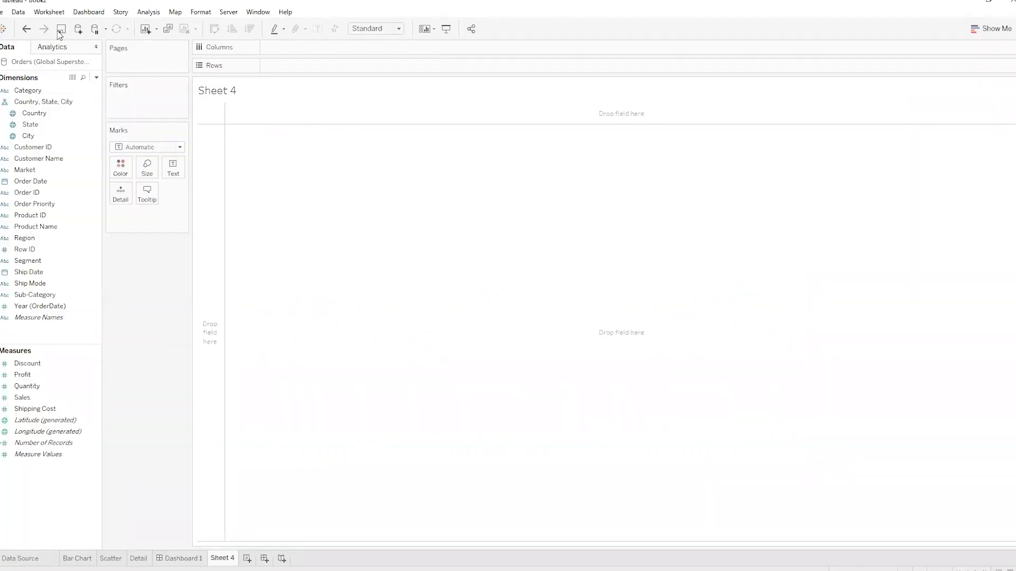
left_click(78, 29)
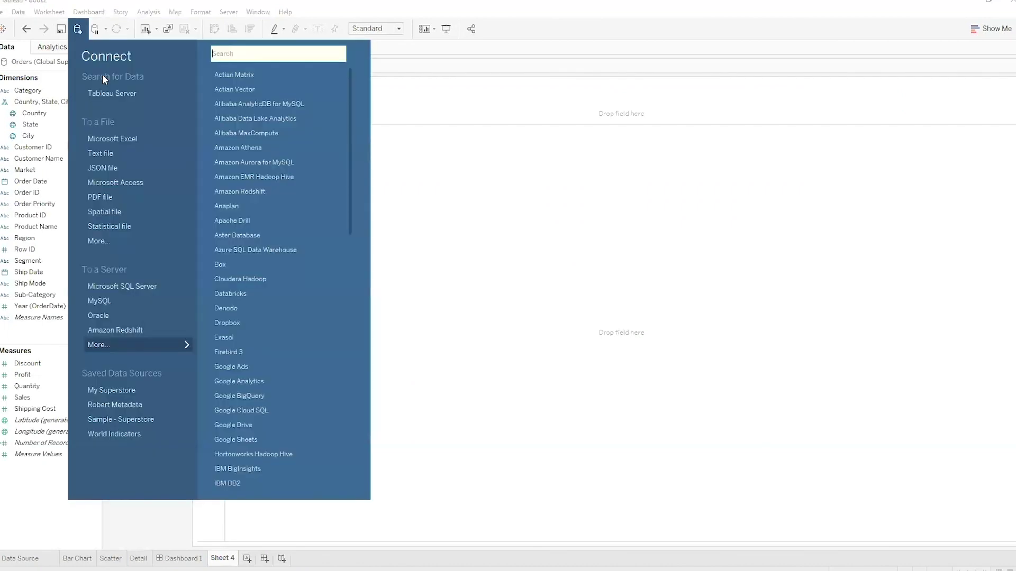
left_click(113, 139)
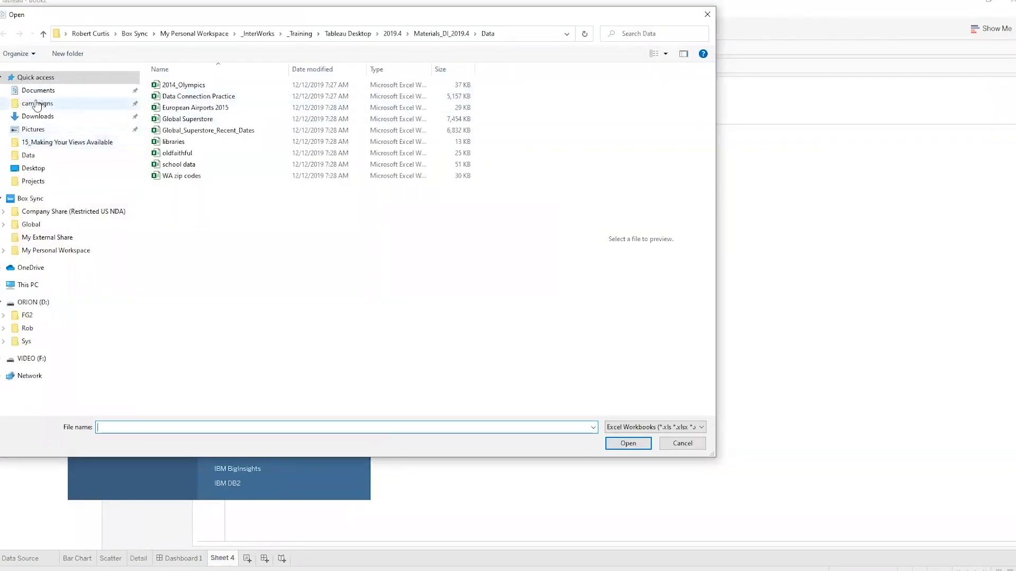
left_click(38, 169)
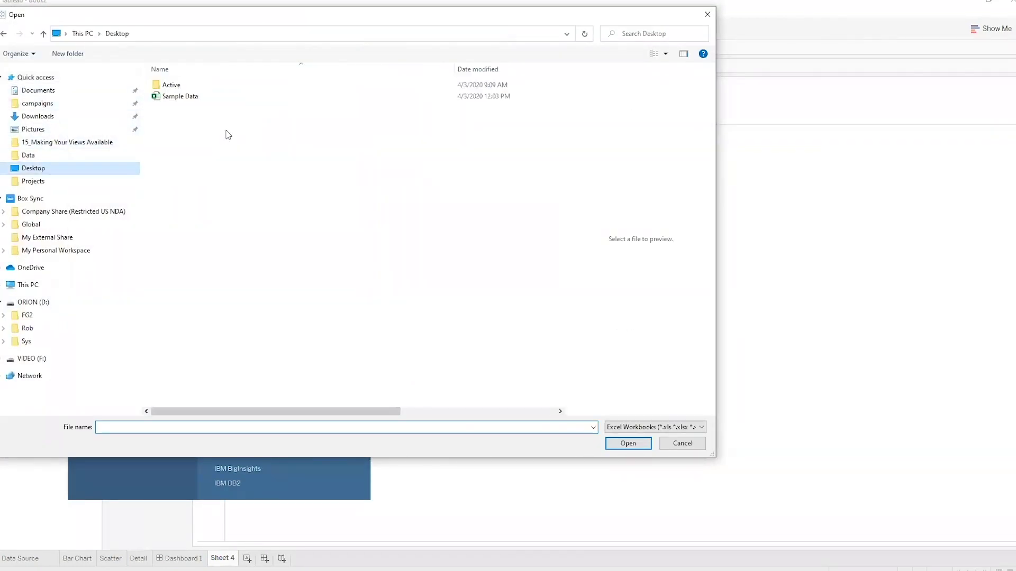
left_click(188, 97)
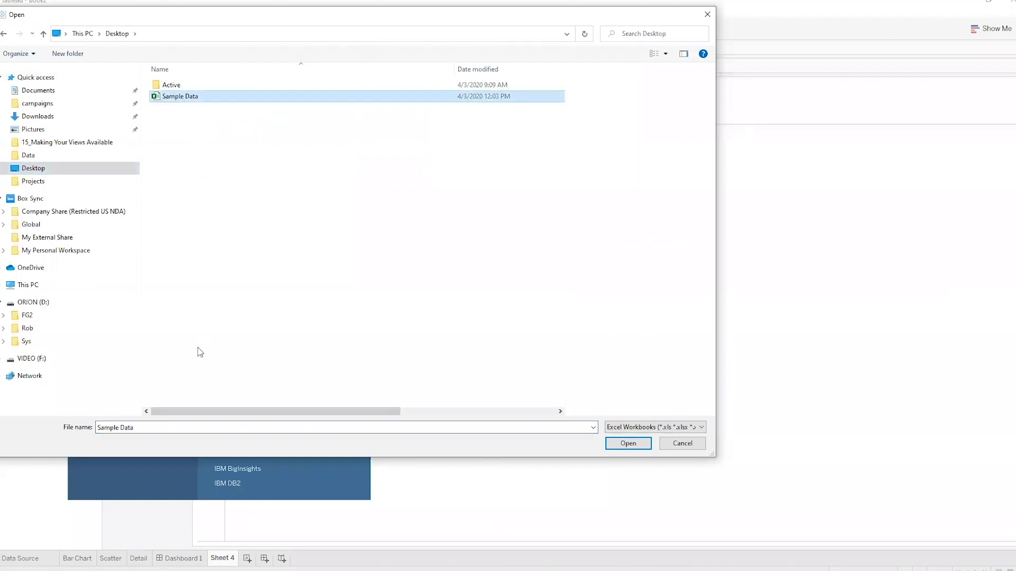
double_click(157, 100)
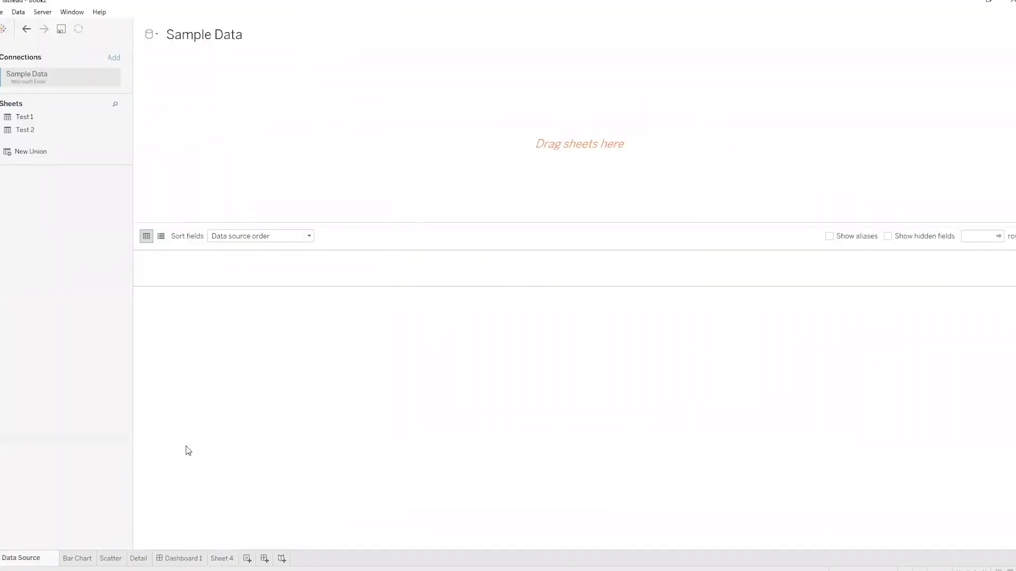
left_click_drag(24, 117, 169, 129)
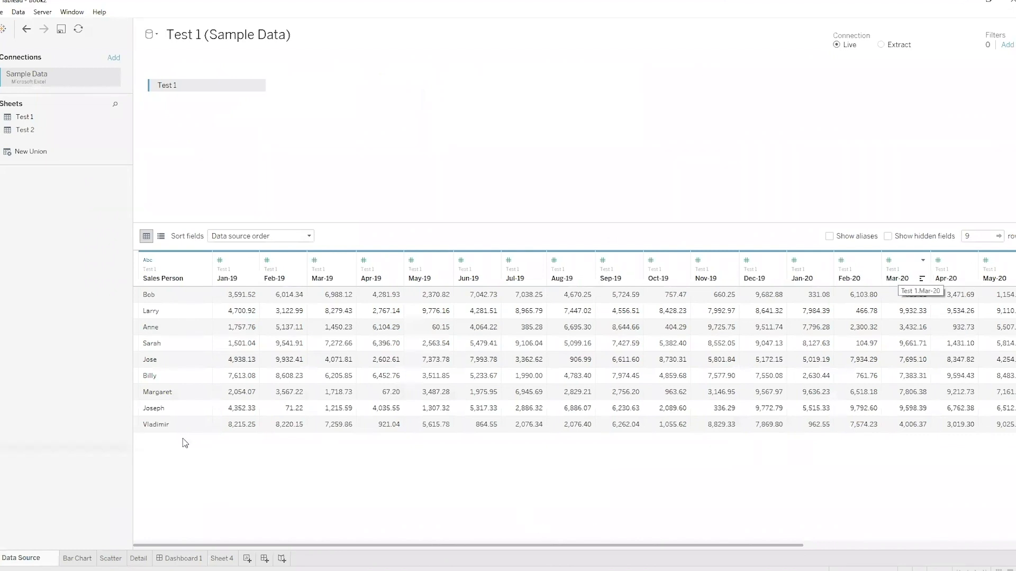
left_click(221, 558)
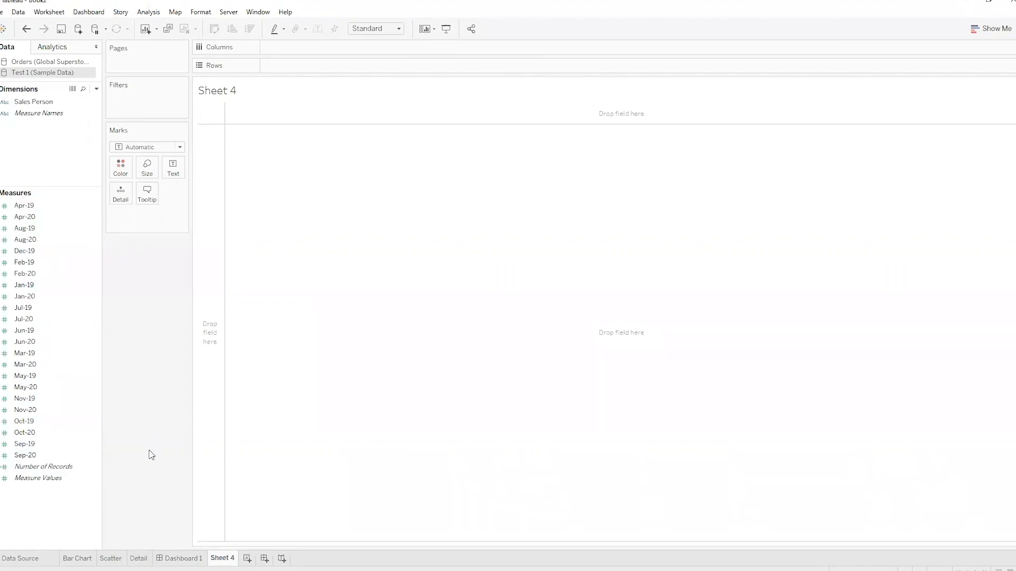
left_click(16, 558)
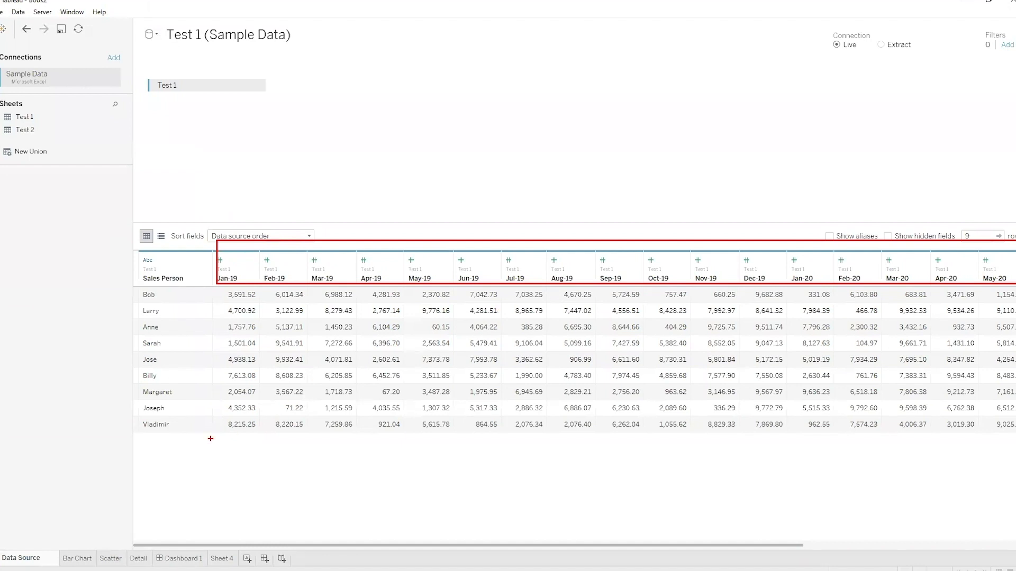
left_click_drag(231, 312, 231, 463)
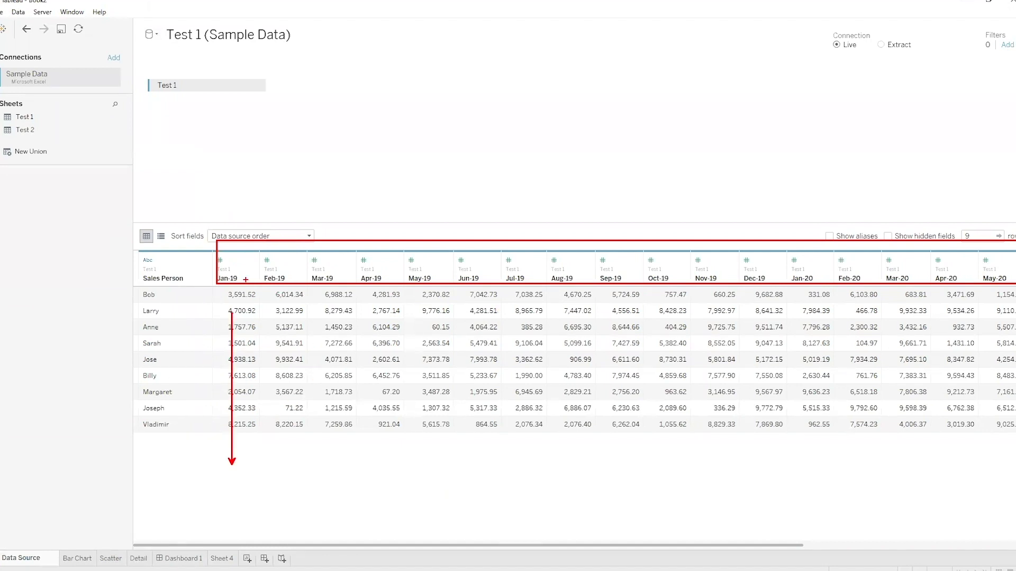
mouse_move(242, 293)
left_mouse_down()
mouse_move(995, 368)
mouse_move(1015, 419)
left_mouse_up()
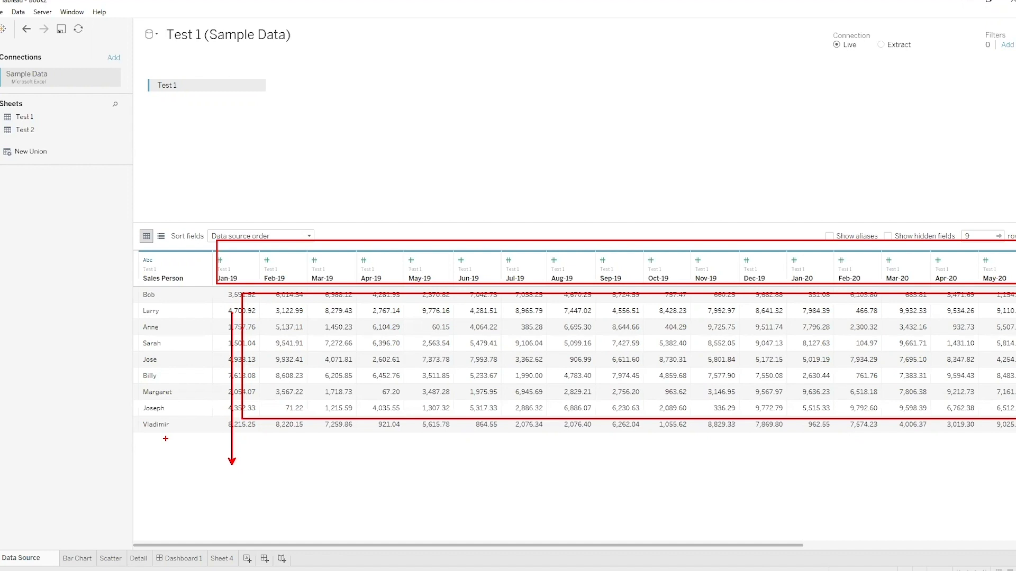
mouse_move(956, 218)
left_mouse_down()
mouse_move(977, 246)
mouse_move(962, 249)
left_mouse_up()
key("Escape")
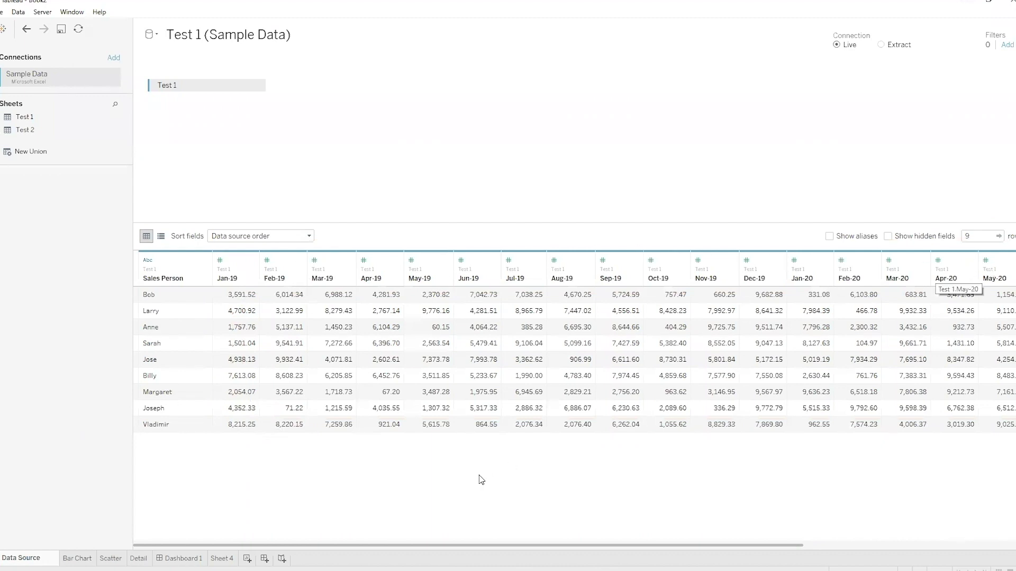
Select every month column from Jan-19 to the last month in Test 1 and pivot them into rows.
left_click(231, 279)
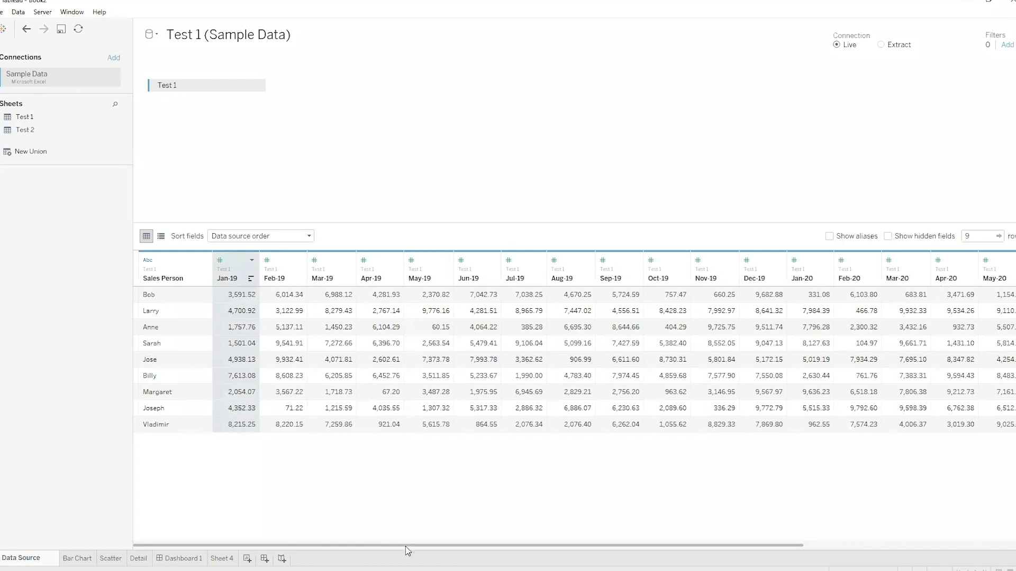
left_click_drag(406, 546, 630, 550)
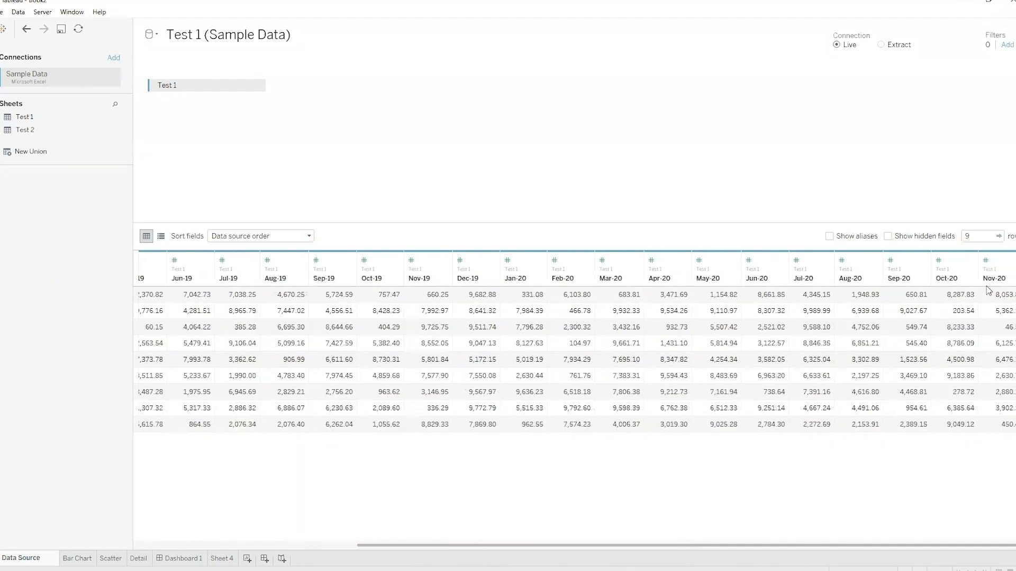
left_click(993, 282, "shift")
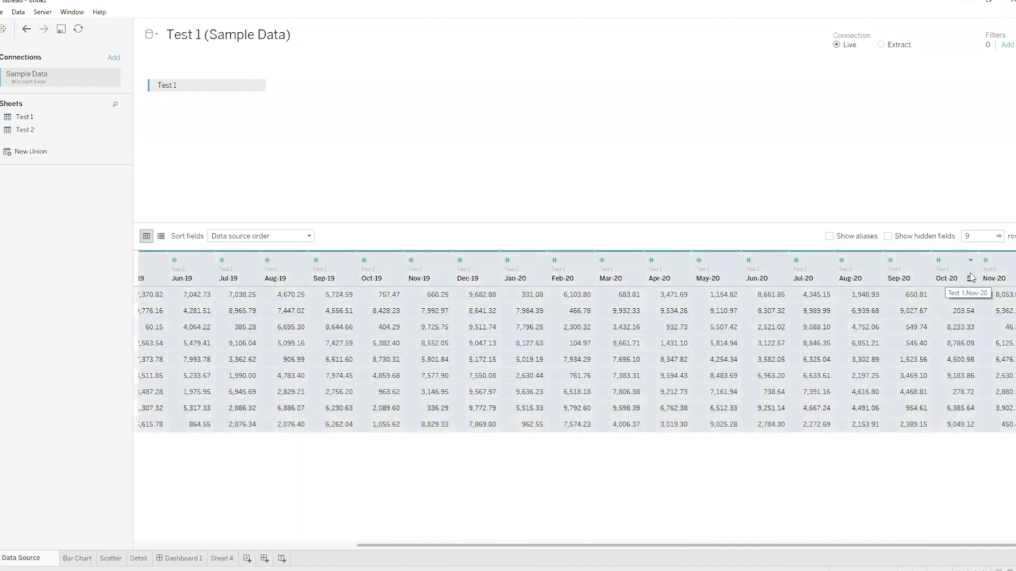
right_click(277, 281)
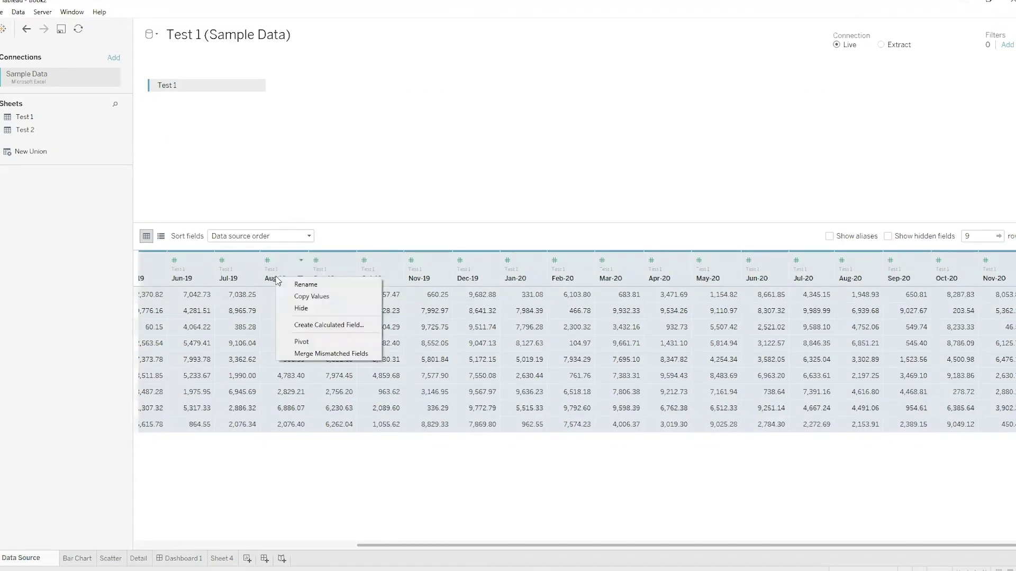
left_click(340, 343)
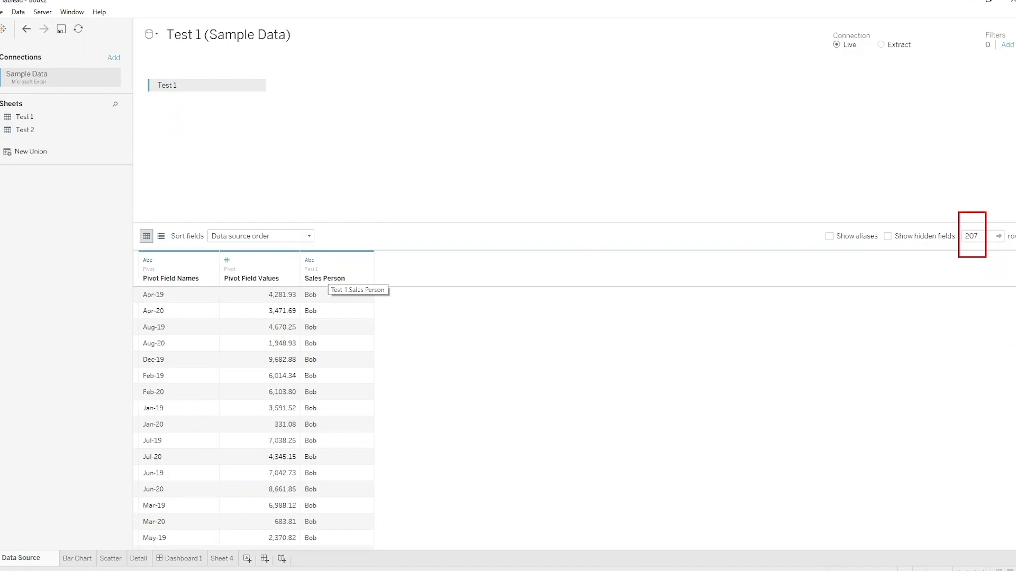
Rename the Pivot Field Names column to 'Date'.
right_click(164, 280)
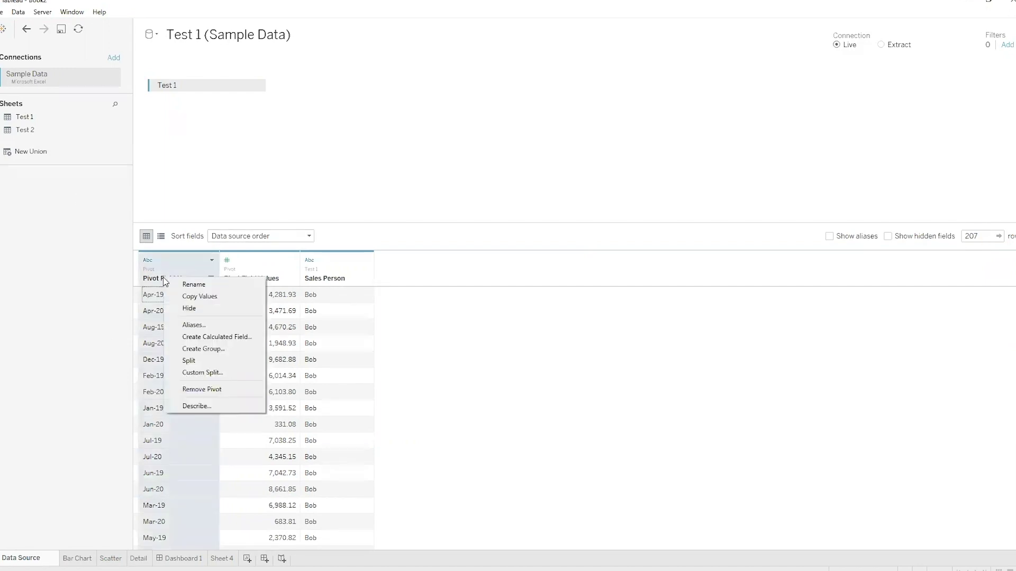
left_click(206, 286)
type("Date")
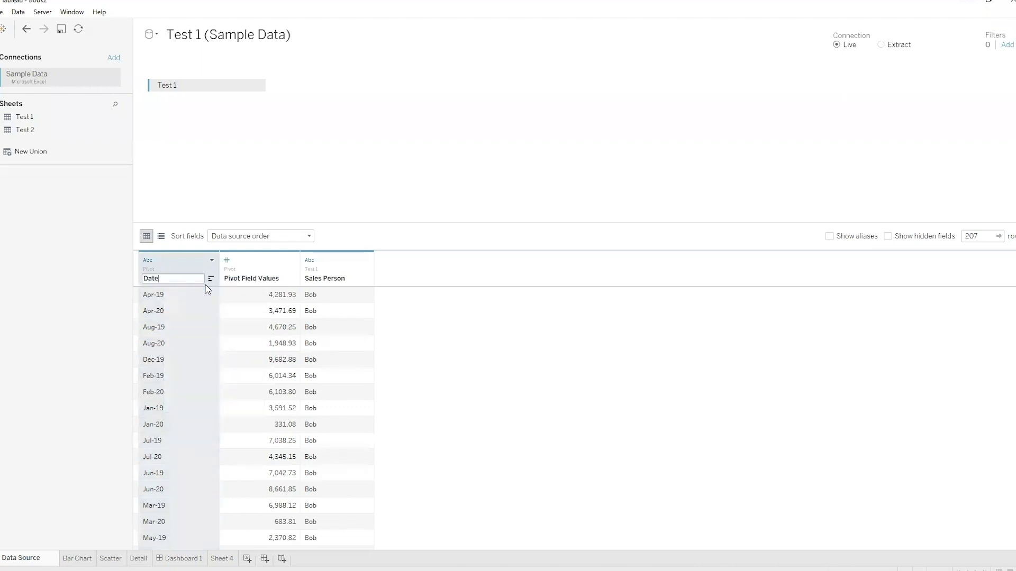
key("Return")
Rename the Pivot Field Values column to 'Revenue'.
right_click(241, 285)
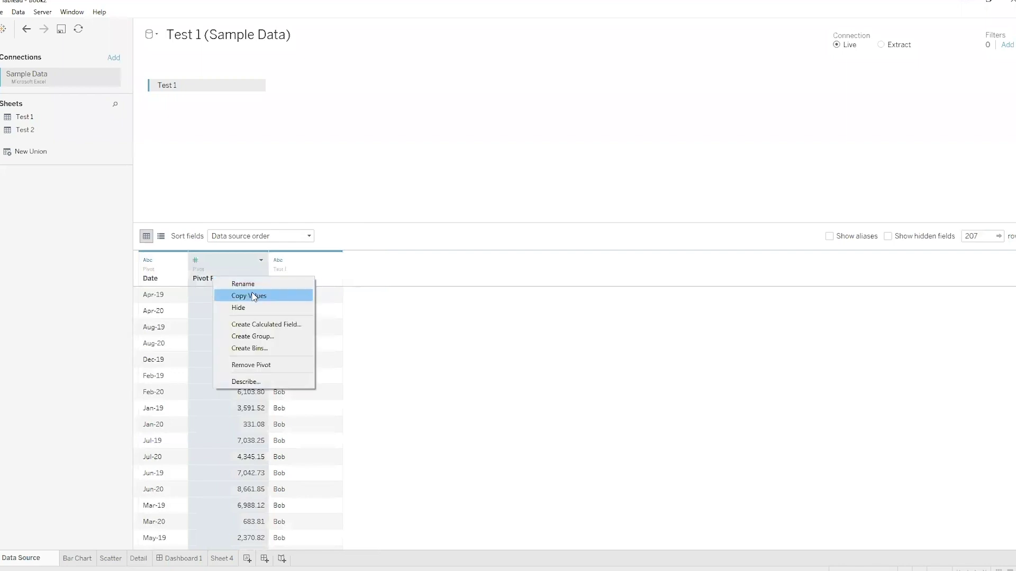
left_click(243, 280)
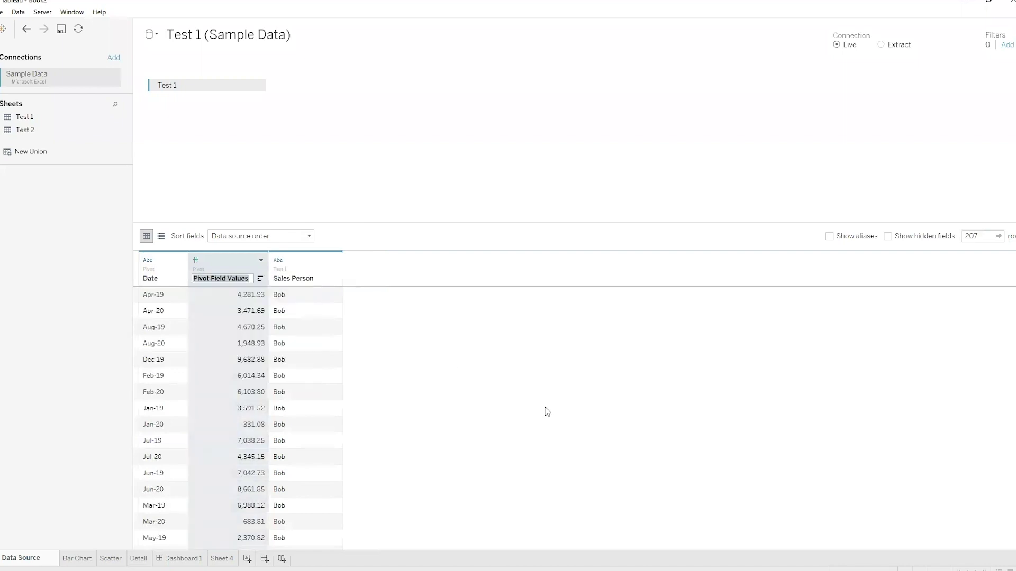
type("Revenue")
key("Return")
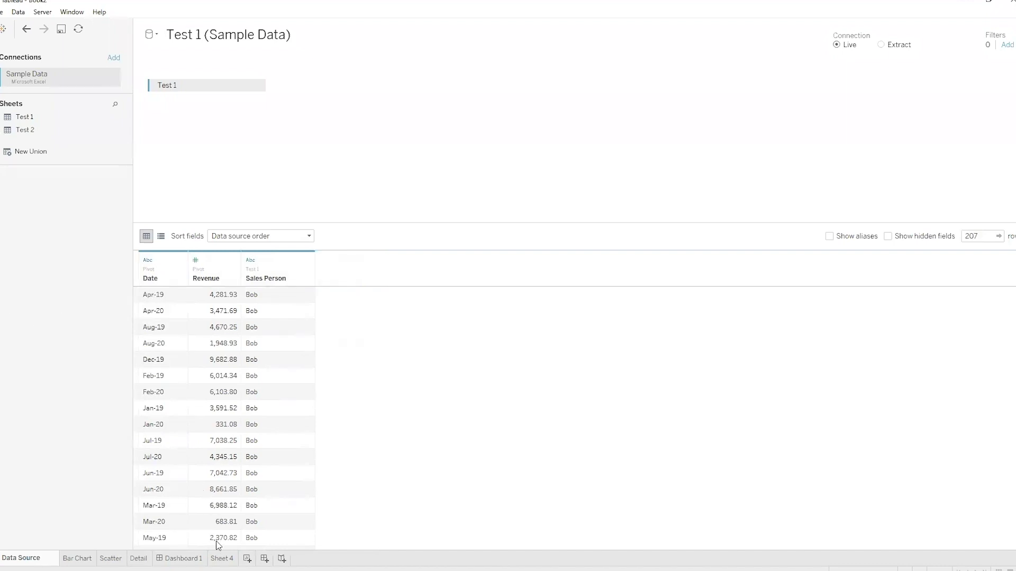
On Sheet 4, place SUM(Revenue) as the chart's measure and remove Sales Person from Rows.
left_click(222, 558)
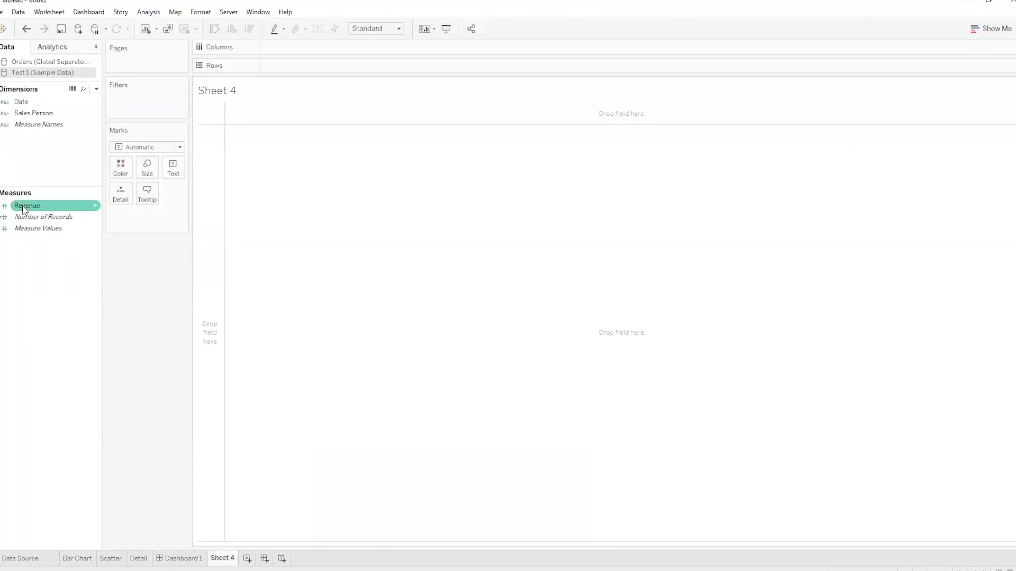
left_click_drag(34, 112, 279, 108)
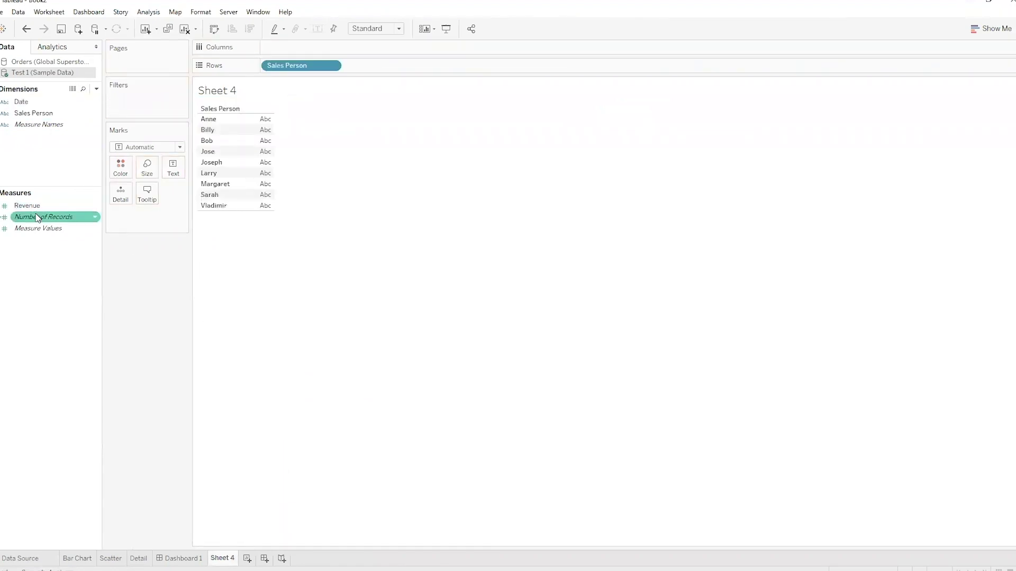
left_click_drag(29, 205, 407, 65)
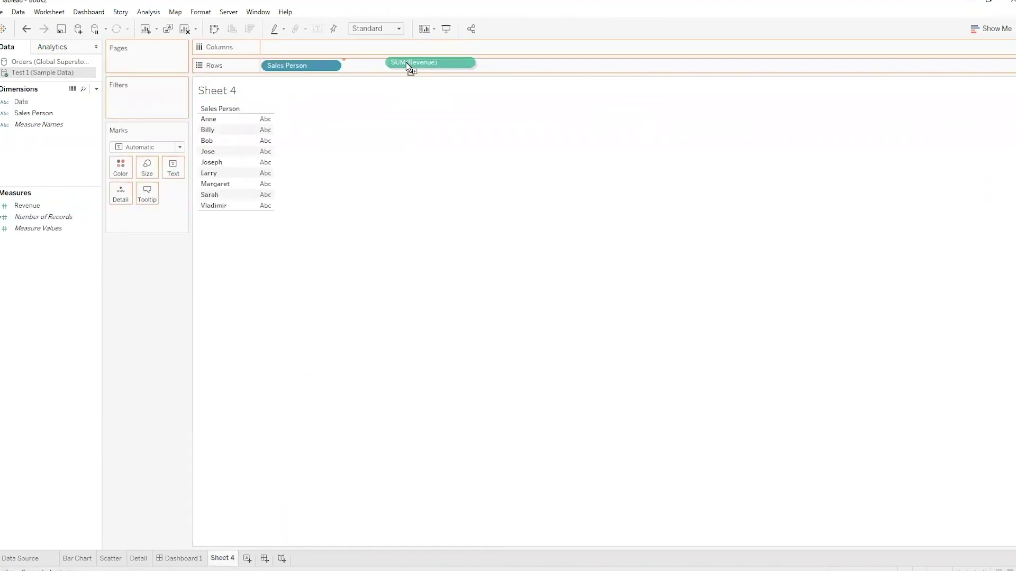
left_click_drag(247, 111, 374, 64)
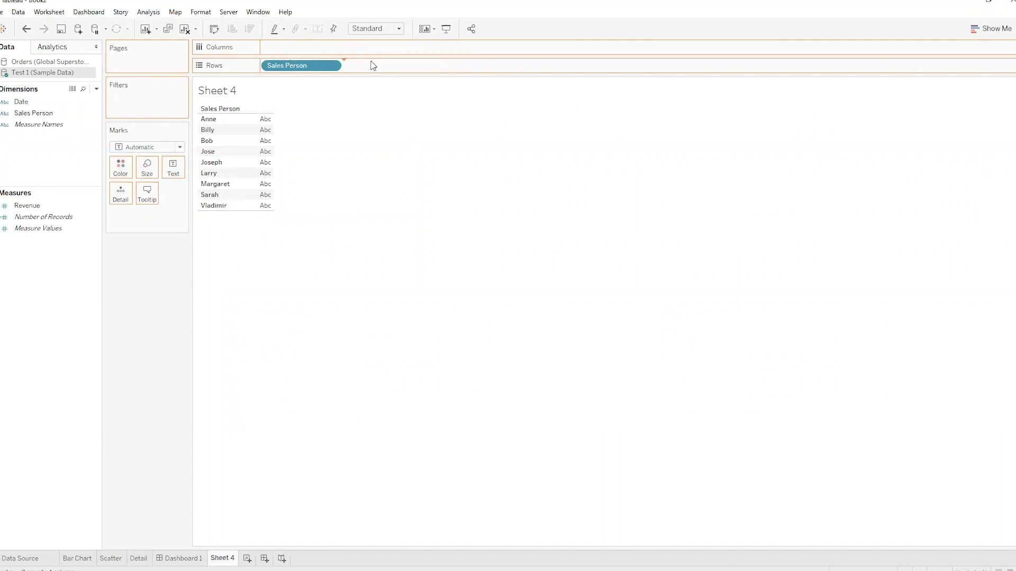
left_click_drag(302, 67, 94, 217)
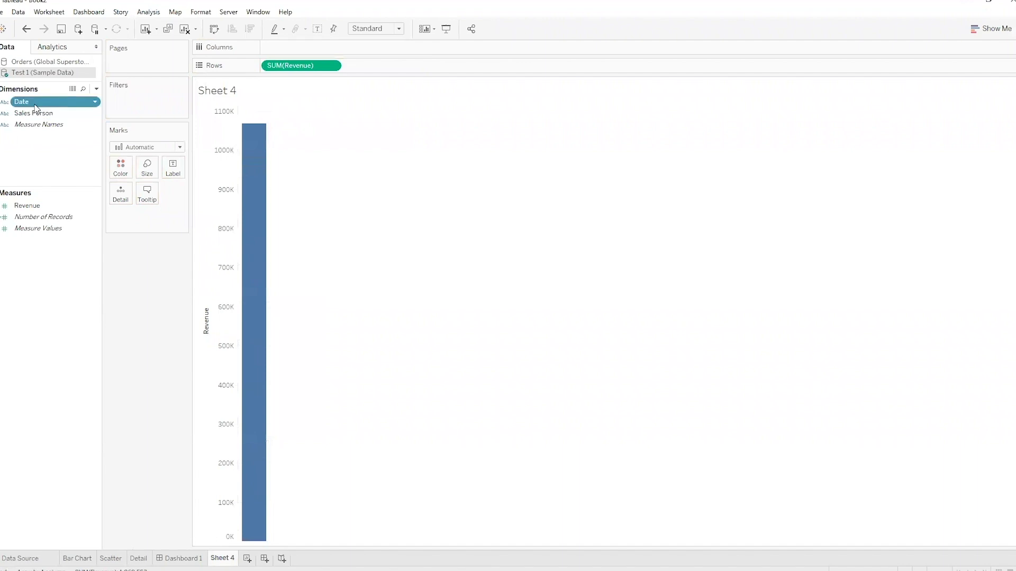
Add Date to Columns so revenue shows one bar per month, Apr-19 to Sep-20.
left_click_drag(34, 103, 287, 50)
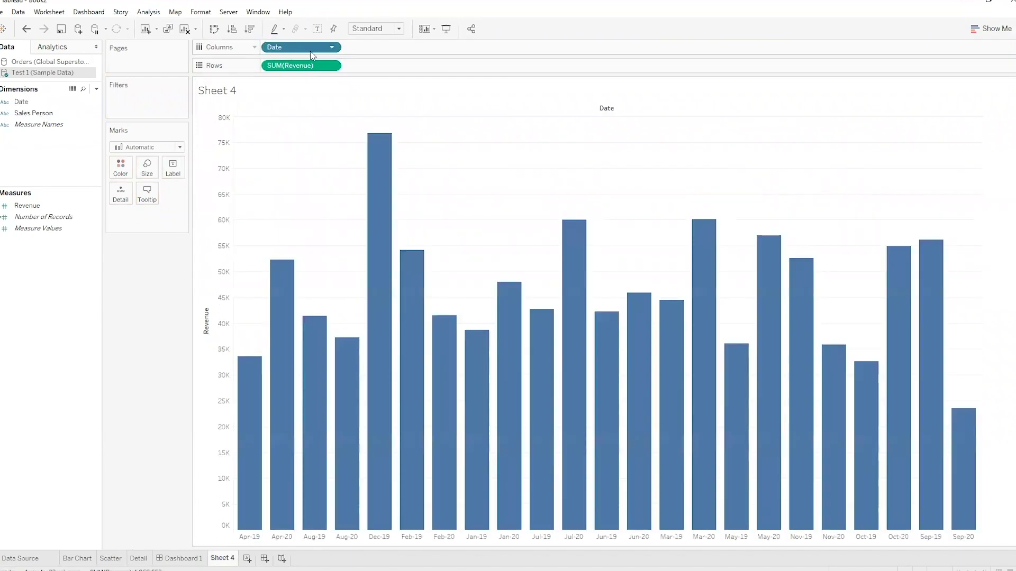
right_click(288, 47)
mouse_move(351, 197)
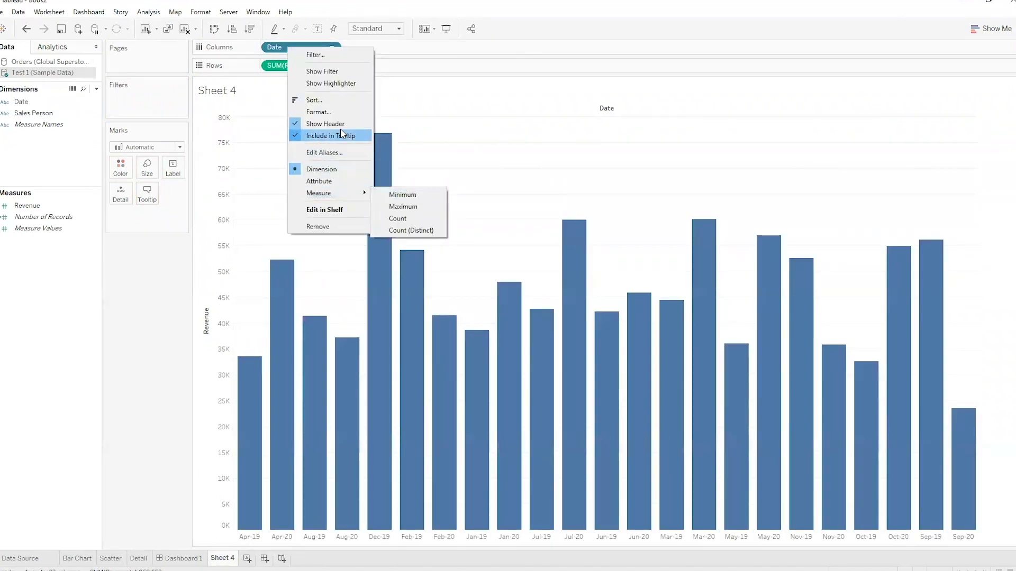
left_click(197, 243)
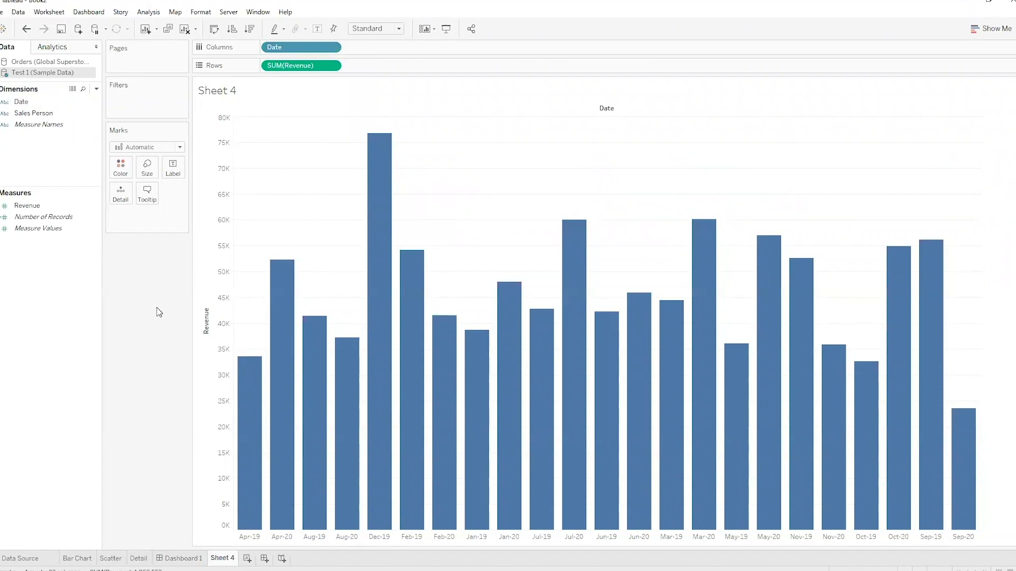
left_click(22, 104)
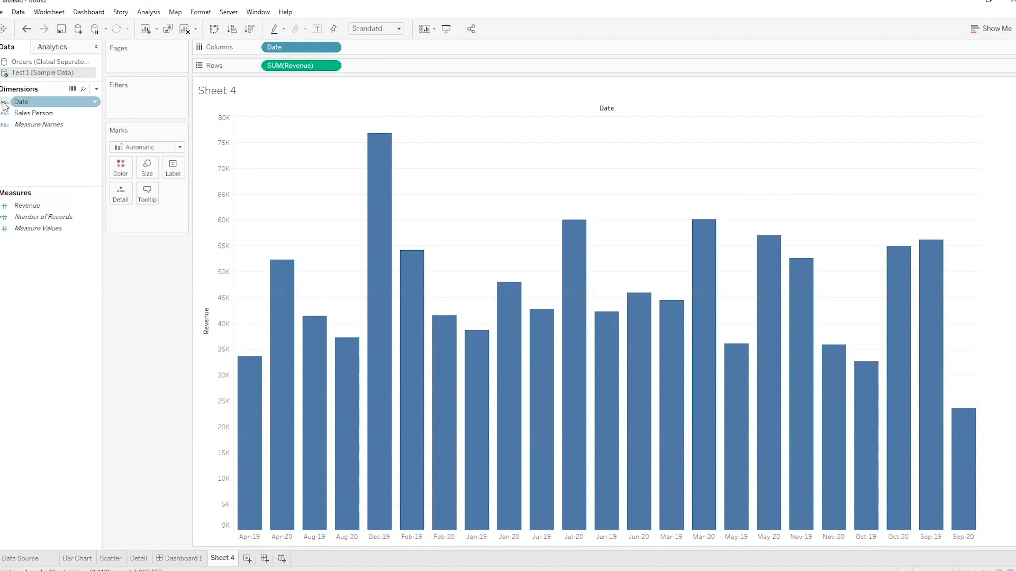
left_click(36, 152)
right_click(37, 152)
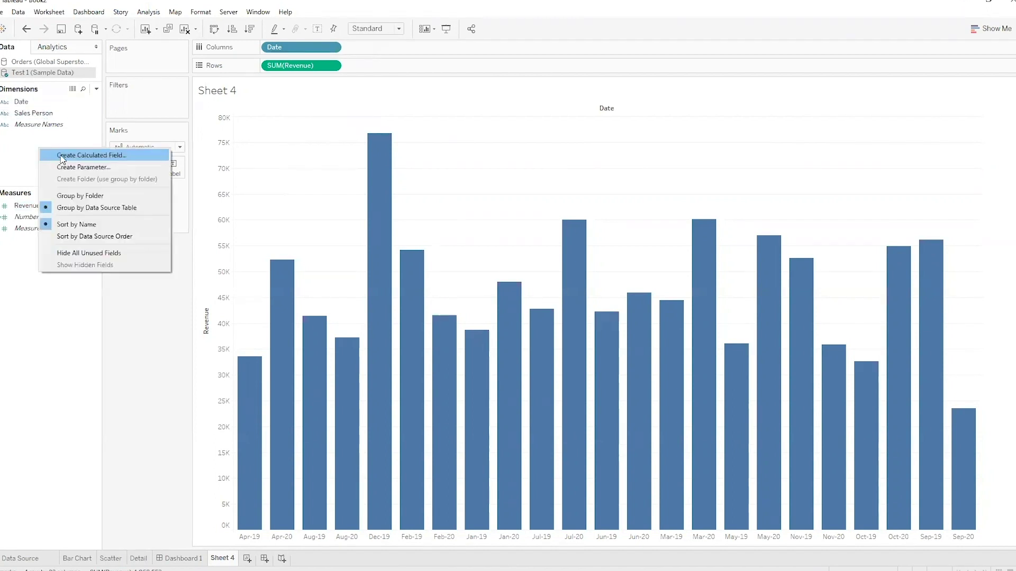
left_click(122, 153)
left_click(719, 243)
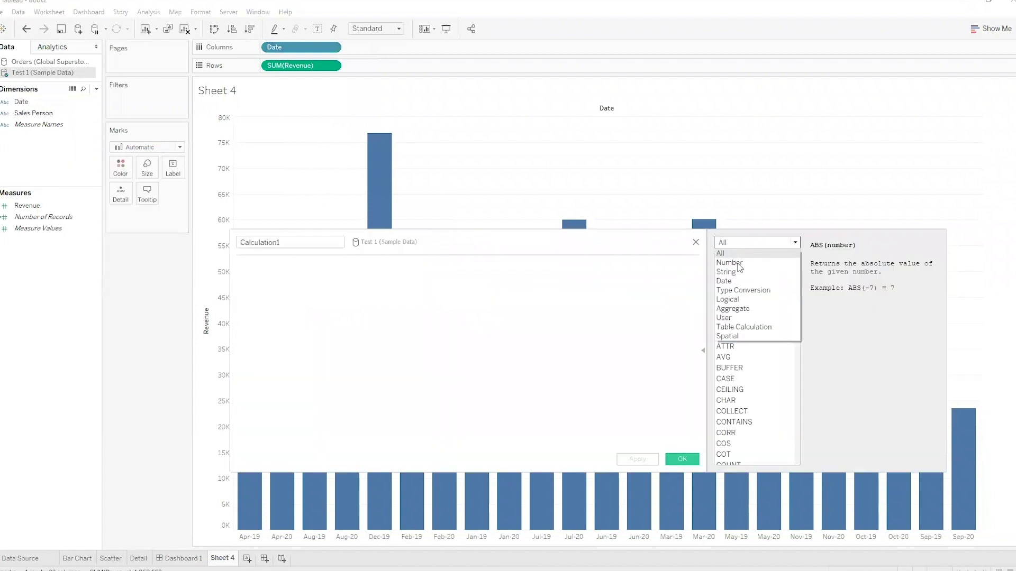
left_click(738, 280)
left_click(737, 303)
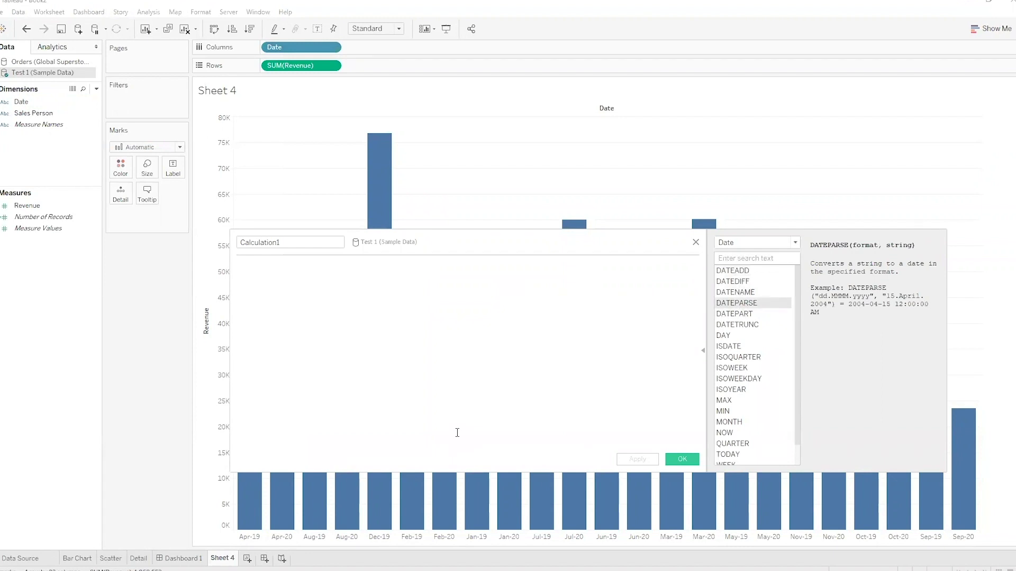
left_click(696, 243)
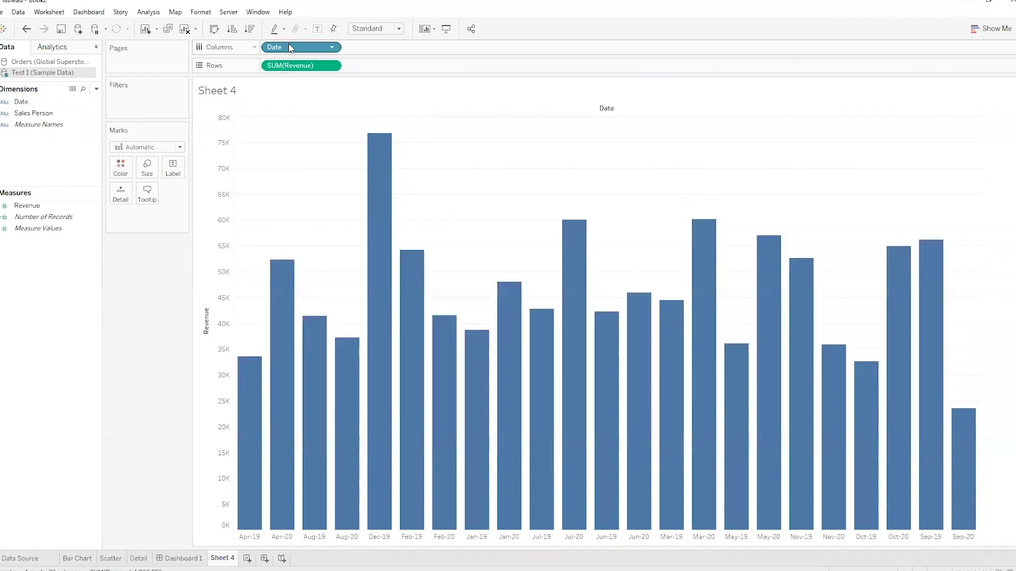
Remove Date, move SUM(Revenue) to Columns and put Sales Person on Rows for horizontal bars.
left_click_drag(288, 48, 74, 233)
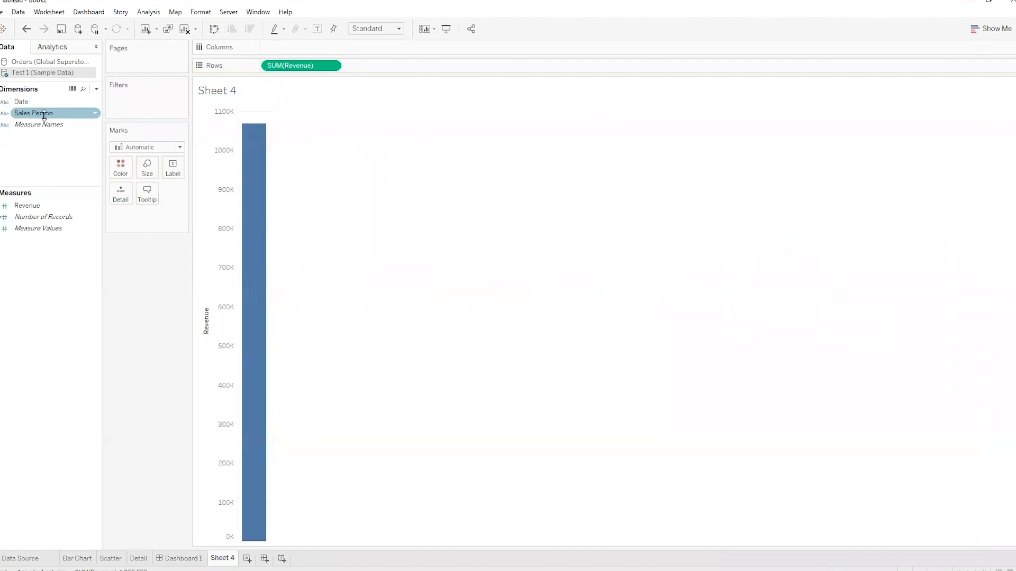
left_click_drag(281, 66, 288, 48)
left_click_drag(43, 113, 286, 66)
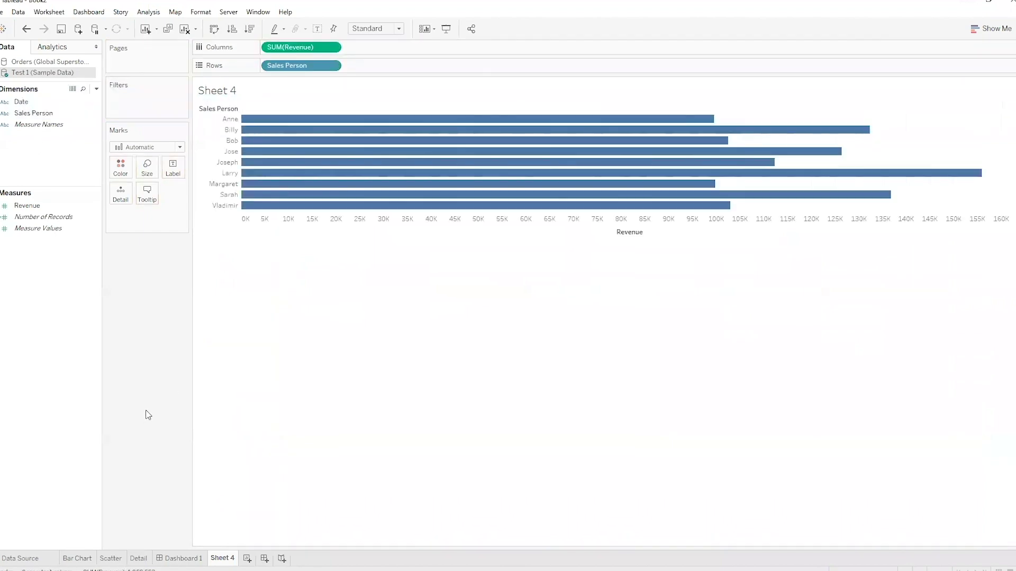